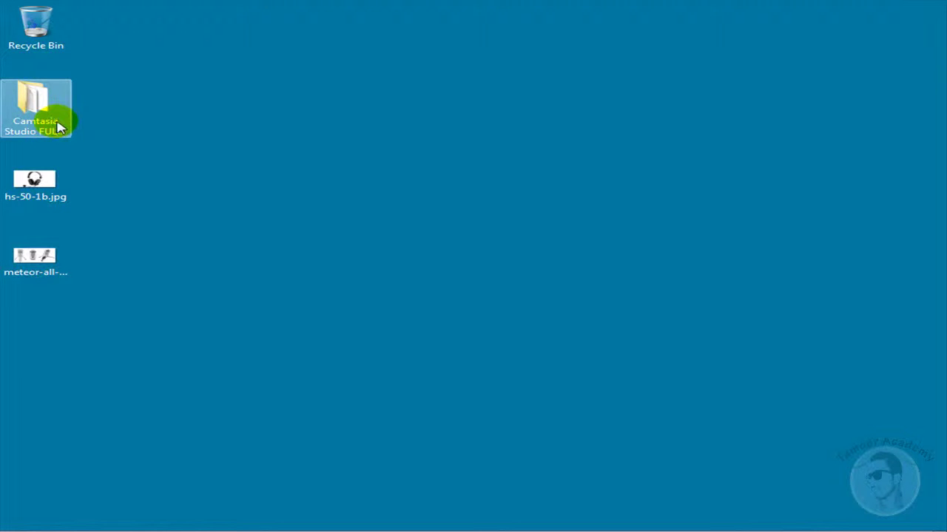
- Open the Camtasia Studio FULL 8.1.2 + Serials desktop folder and extract its WinRAR archive into the same folder
left_click(436, 146)
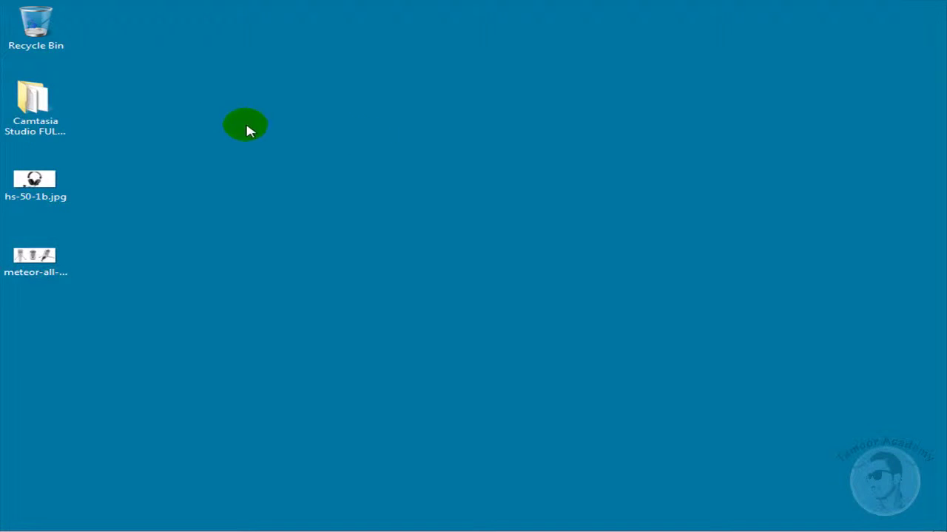
left_click(72, 101)
double_click(54, 105)
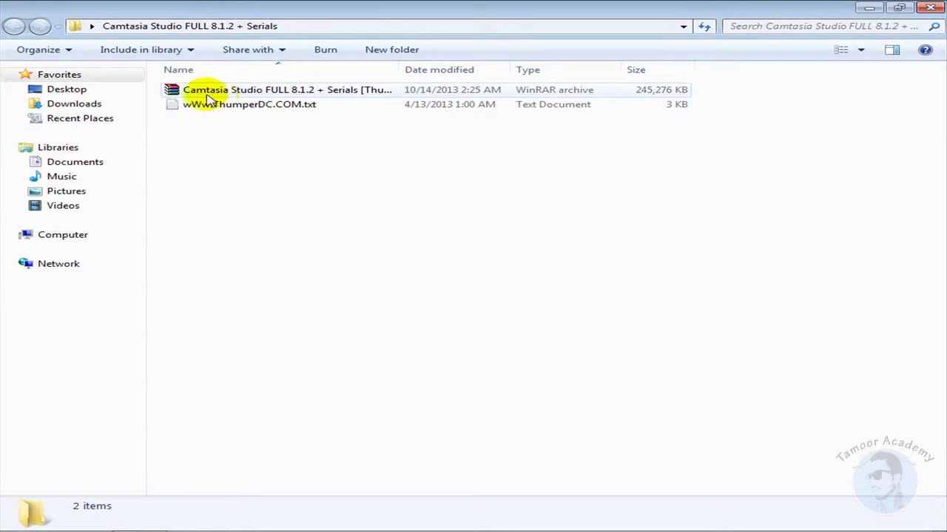
right_click(256, 94)
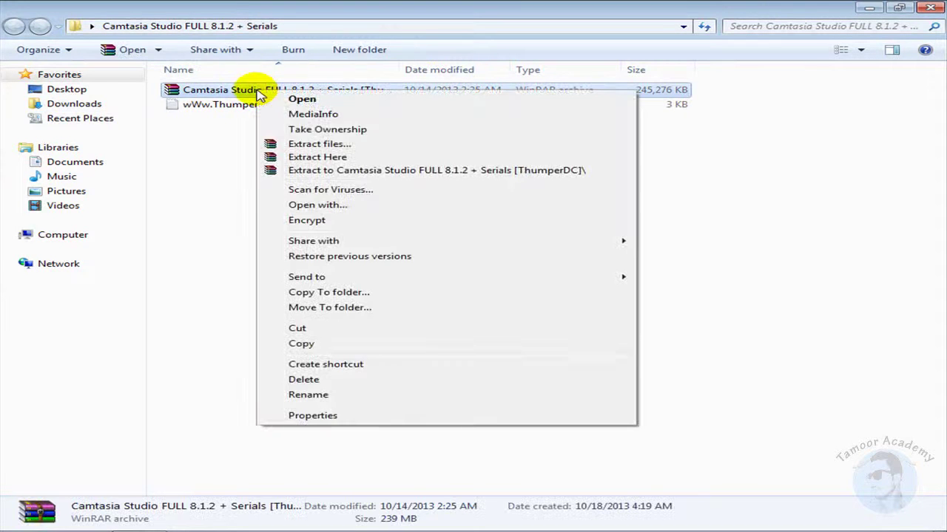
left_click(309, 158)
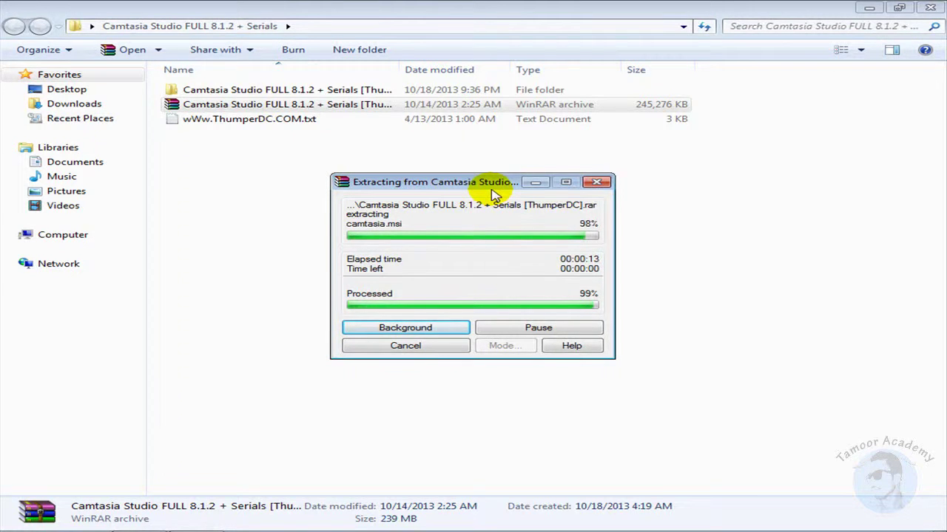
left_click(437, 329)
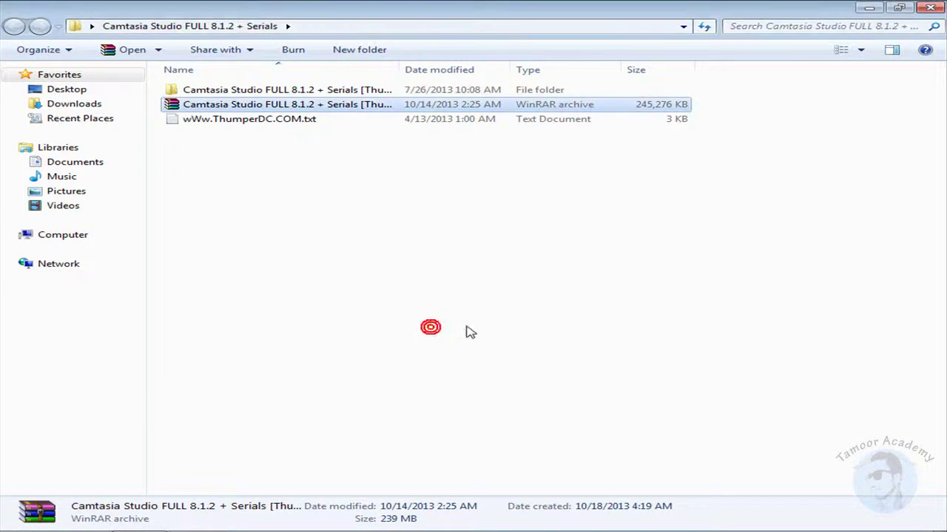
- Open the extracted ThumperDC folder and launch the camtasia.msi installer
double_click(286, 94)
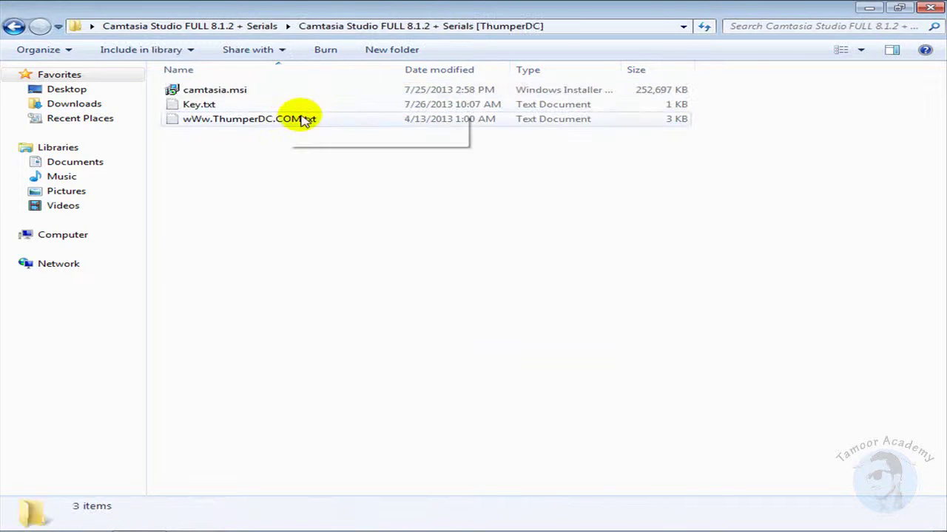
left_click(869, 7)
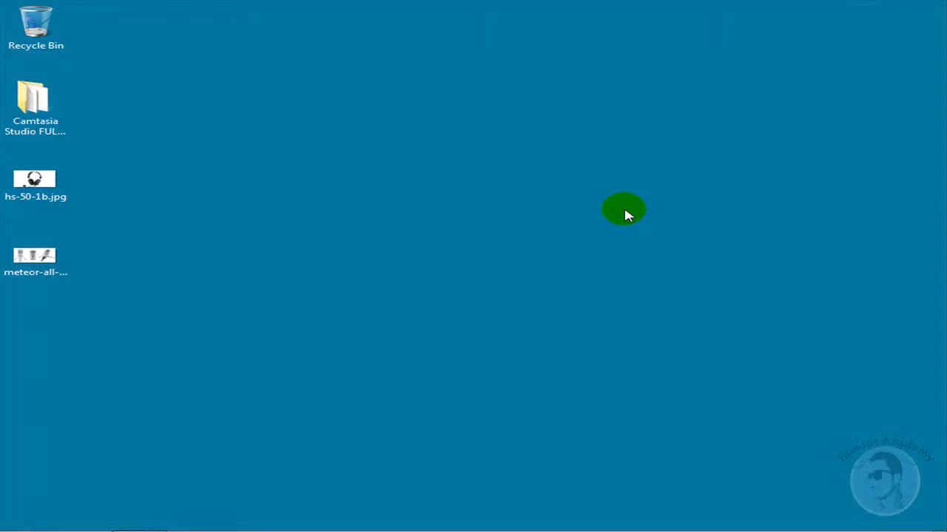
mouse_move(250, 526)
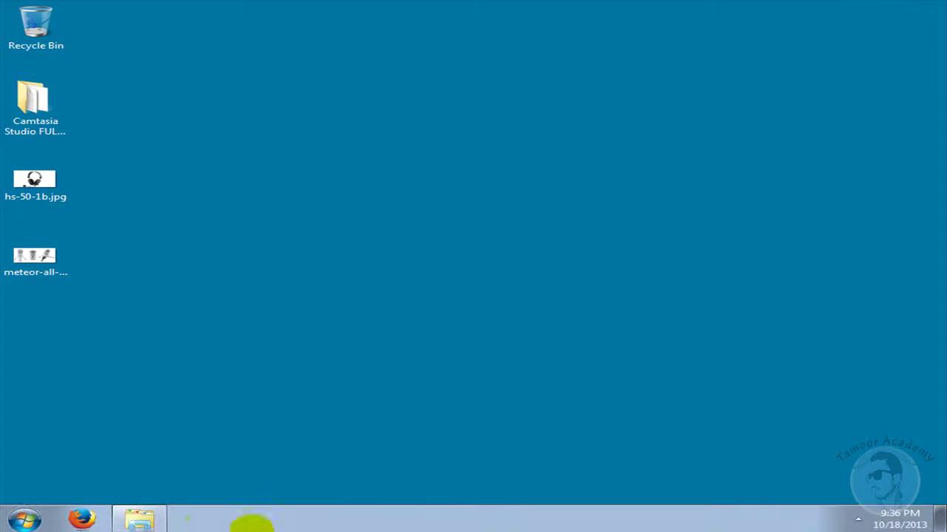
left_click(139, 520)
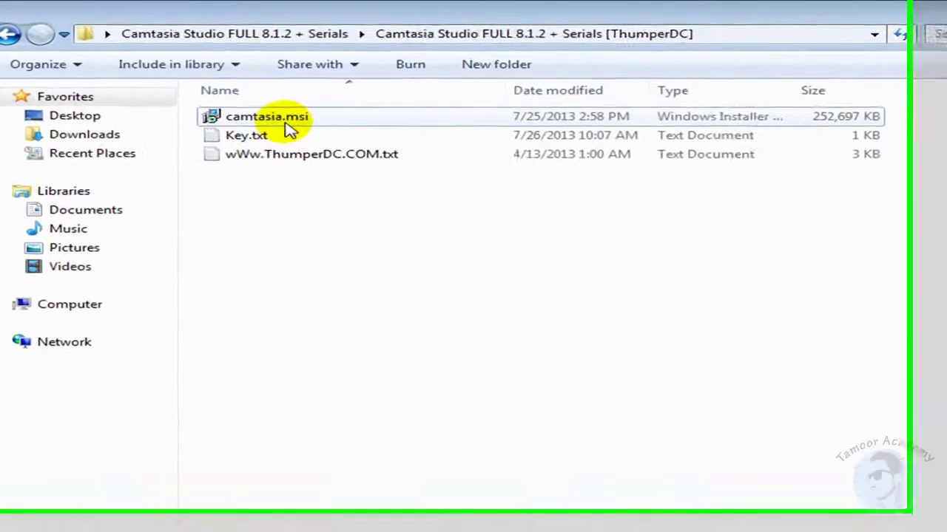
double_click(300, 132)
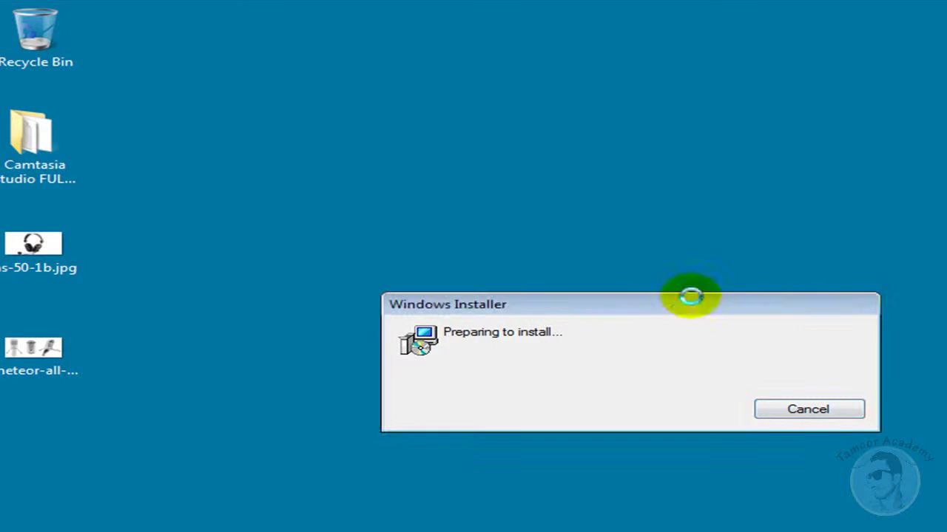
left_click_drag(690, 299, 695, 173)
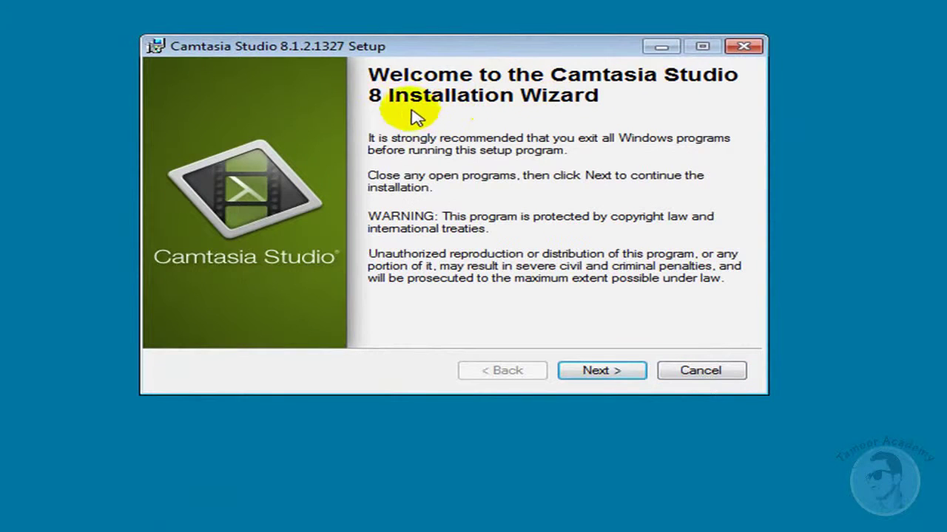
- Accept the license agreement and proceed to the Licensing page, keeping the option to improve Camtasia Studio by collecting usage data
left_click(591, 371)
left_click(457, 321)
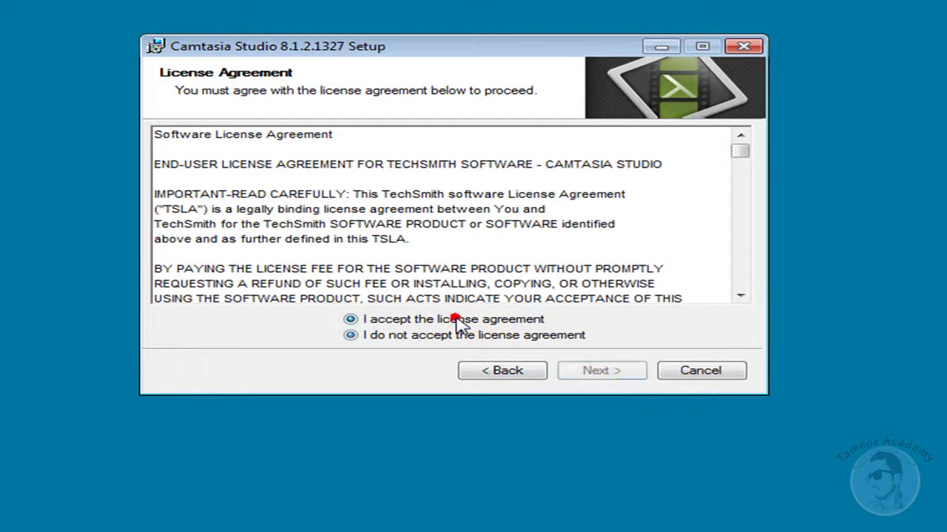
left_click(597, 371)
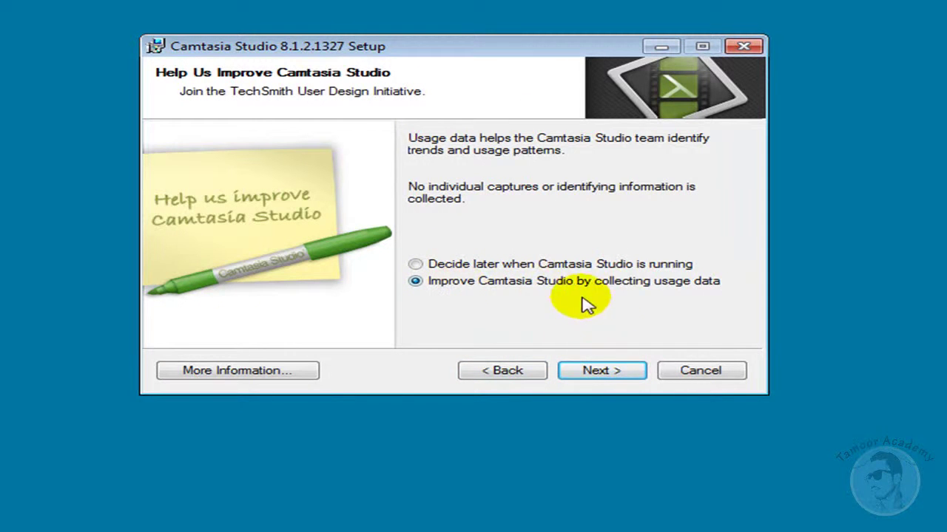
left_click(600, 372)
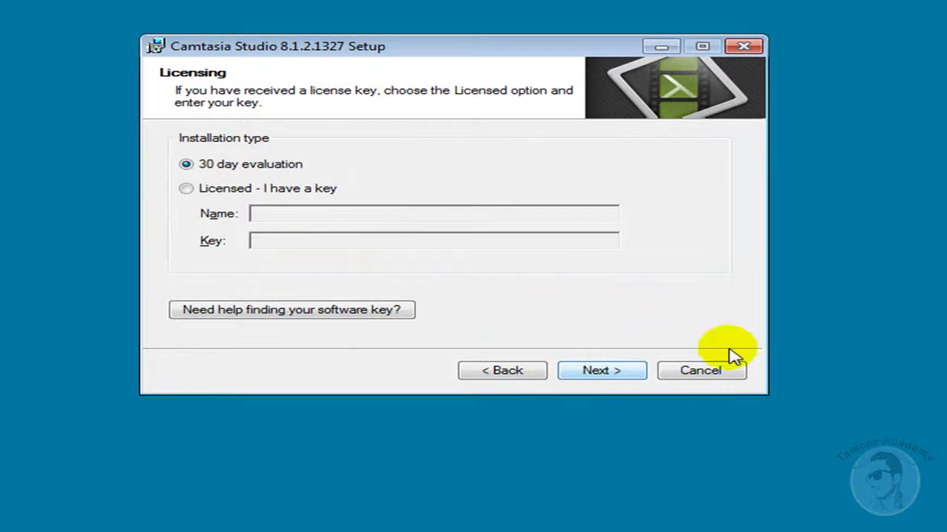
- Choose the Licensed installation type and enter the licensee's name
left_click(186, 190)
left_click(269, 216)
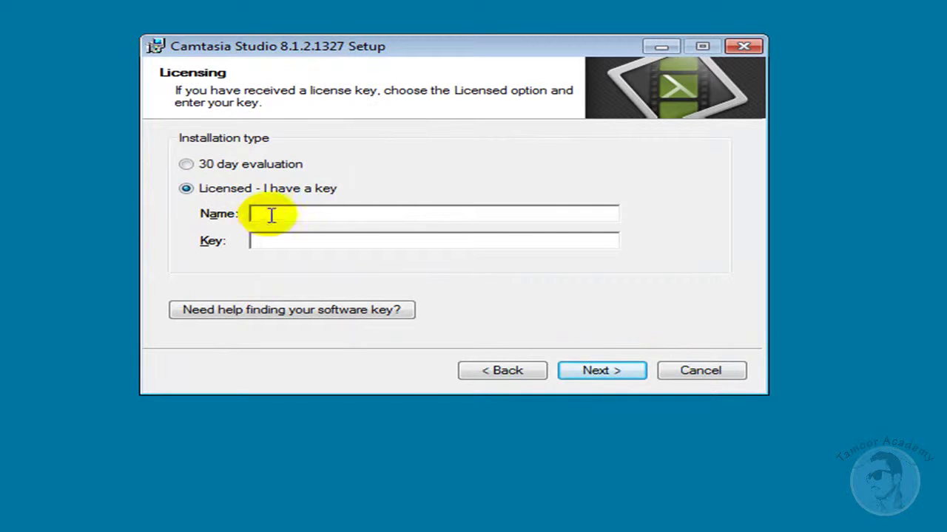
type("t")
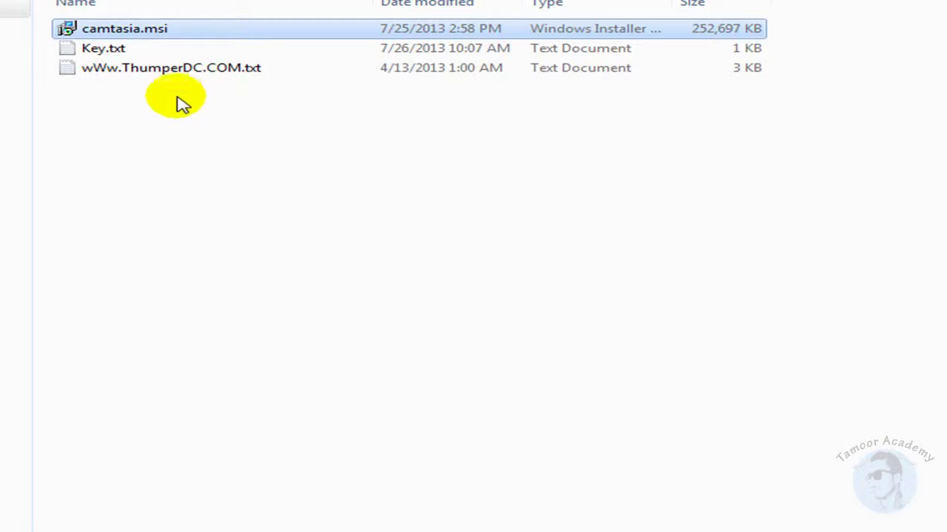
- Open Key.txt, copy the first activation key in the list and minimize the text file
double_click(105, 52)
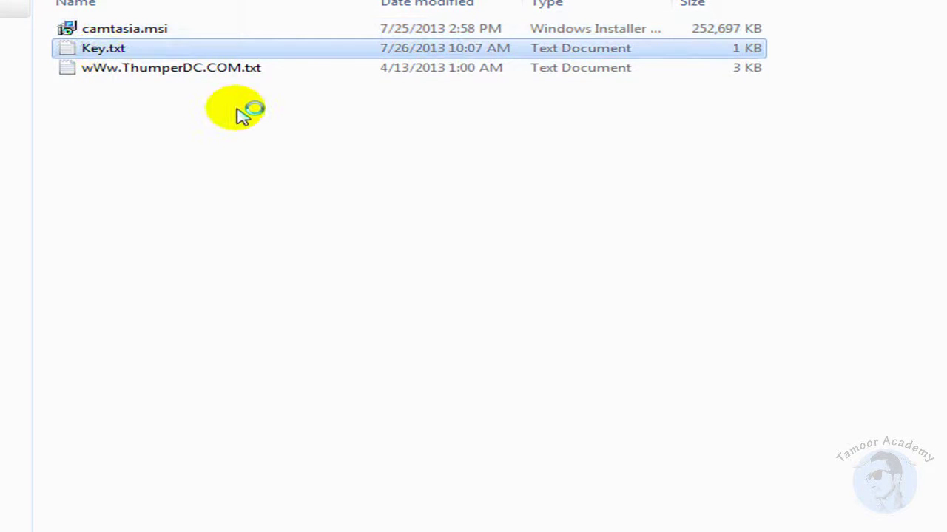
left_click_drag(303, 128, 13, 129)
right_click(36, 130)
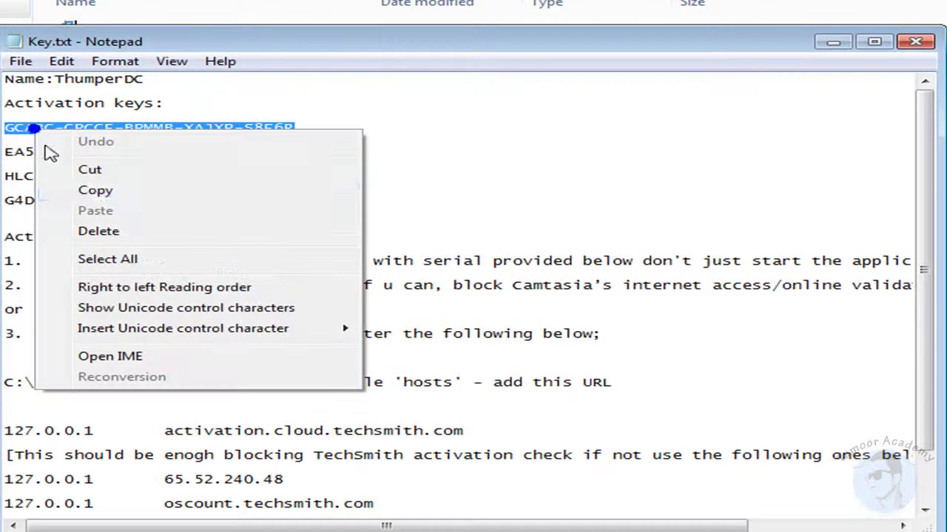
left_click(96, 190)
left_click(833, 41)
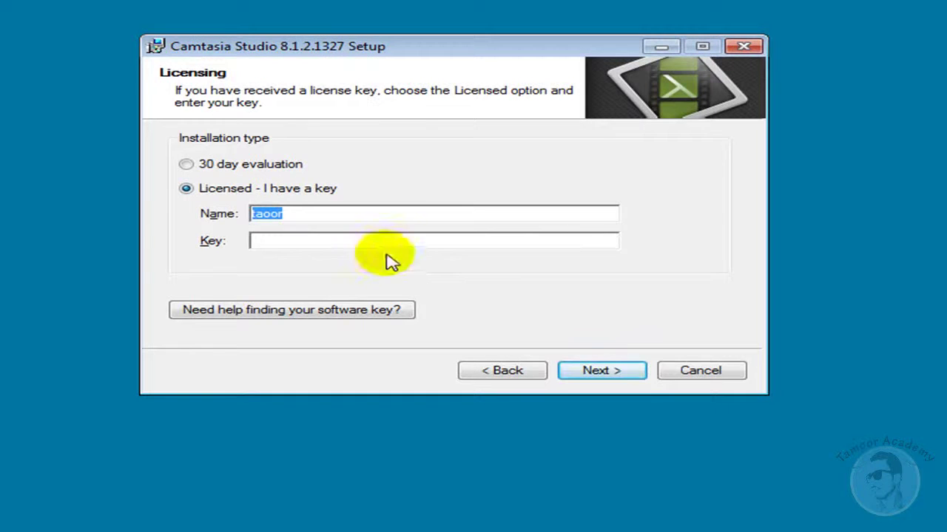
- Paste the license key below the licensee's name and proceed to the installation folder page
type("taoor")
left_click(386, 243)
key("ctrl+v")
left_click(602, 369)
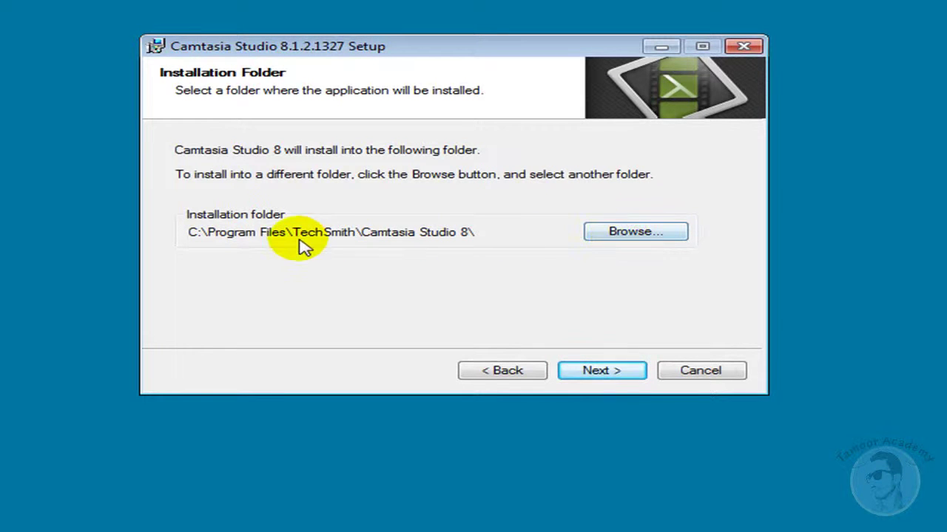
- Keep the default folder and PowerPoint add-in, and start installing with only the desktop shortcut and default Library assets options enabled
left_click(598, 372)
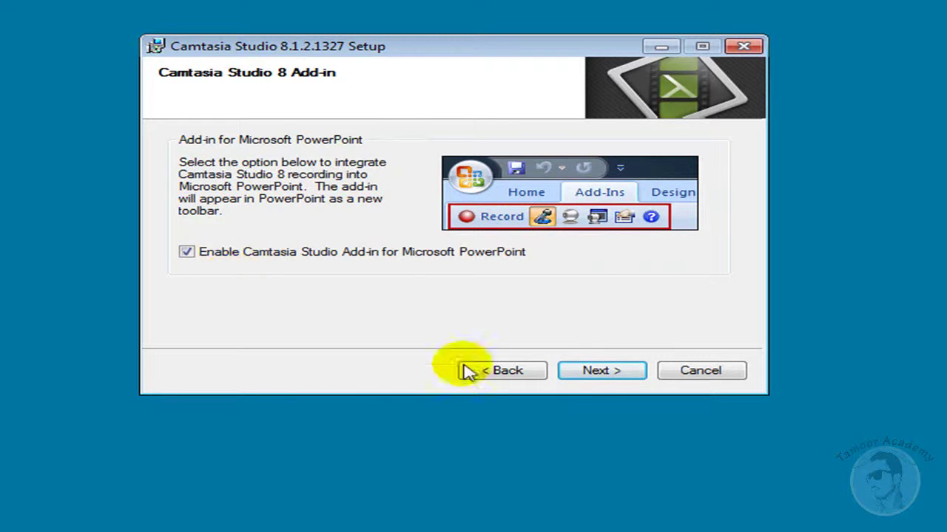
left_click(601, 377)
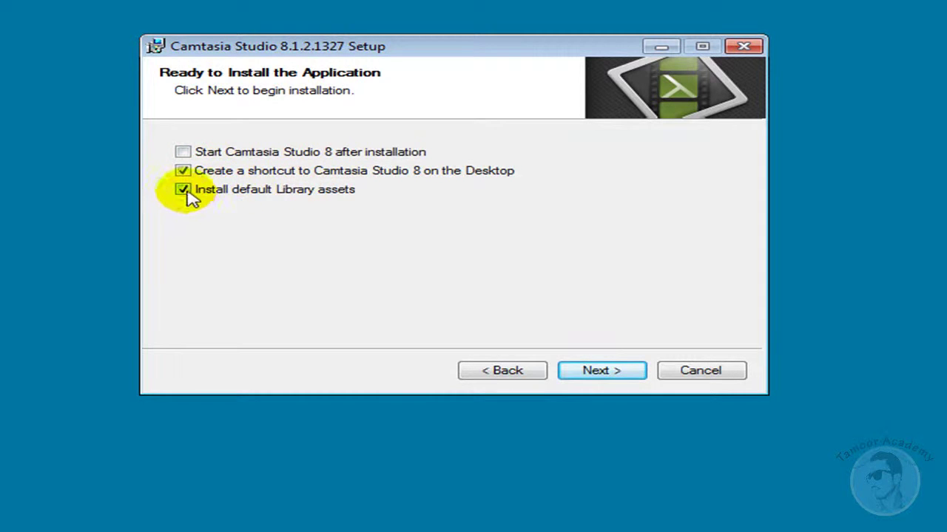
left_click(603, 374)
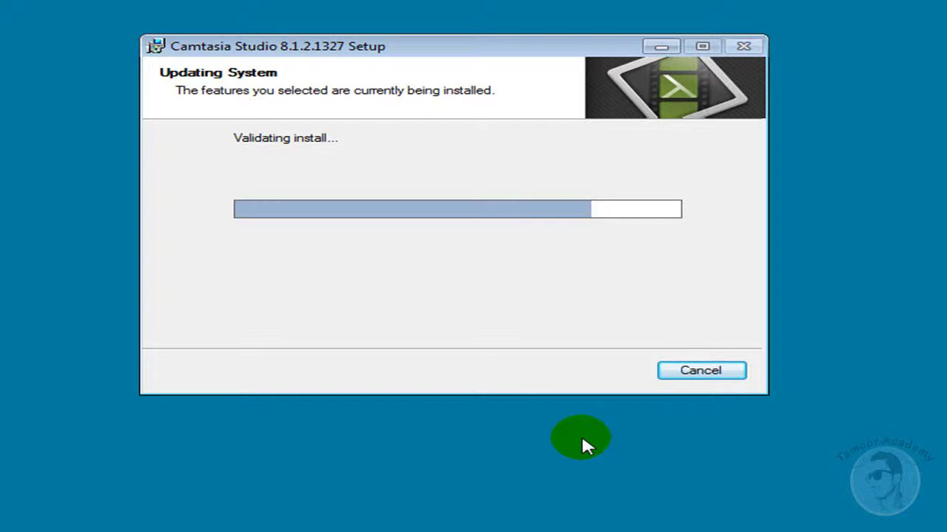
- Reposition the setup window during the installation and finish the Camtasia Studio 8 setup
left_click_drag(582, 52, 550, 15)
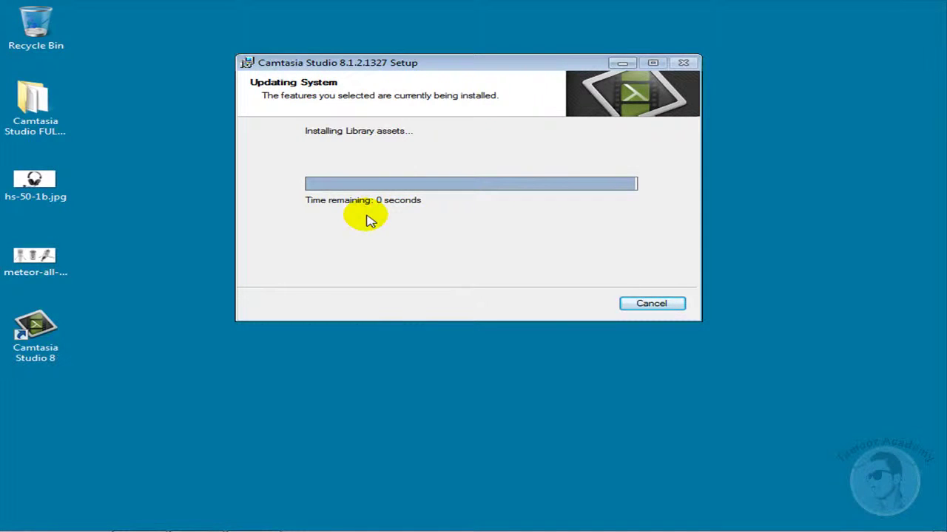
left_click(528, 63)
left_click_drag(527, 64, 541, 42)
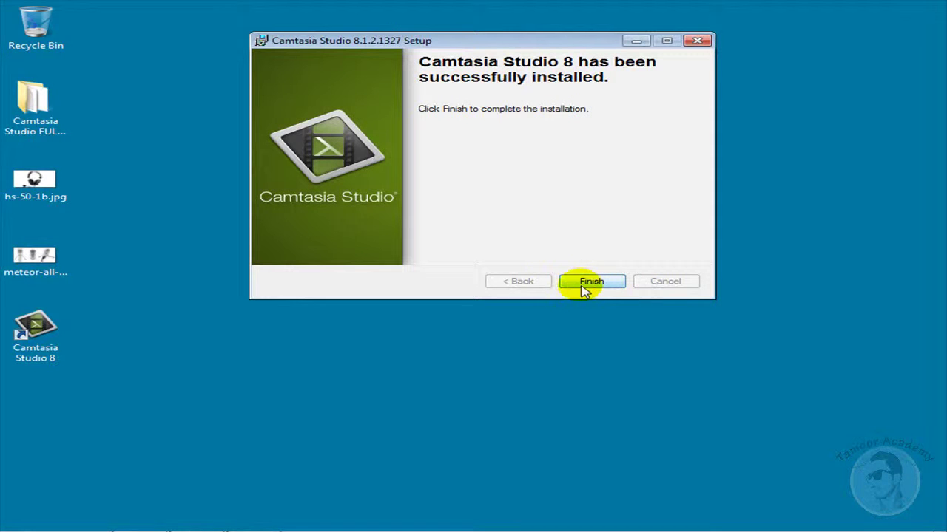
left_click(591, 283)
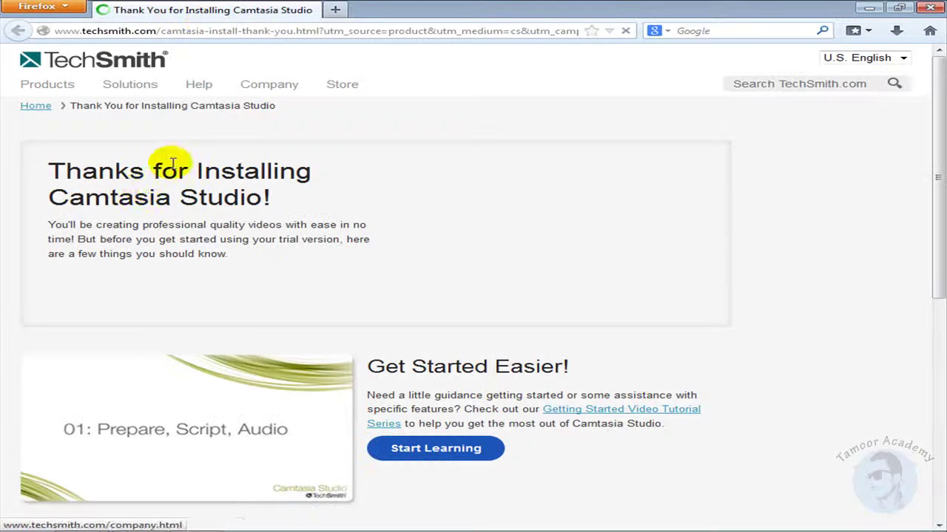
- Look over the TechSmith thank-you page and its product list, and minimize the browser
left_click_drag(87, 198, 318, 190)
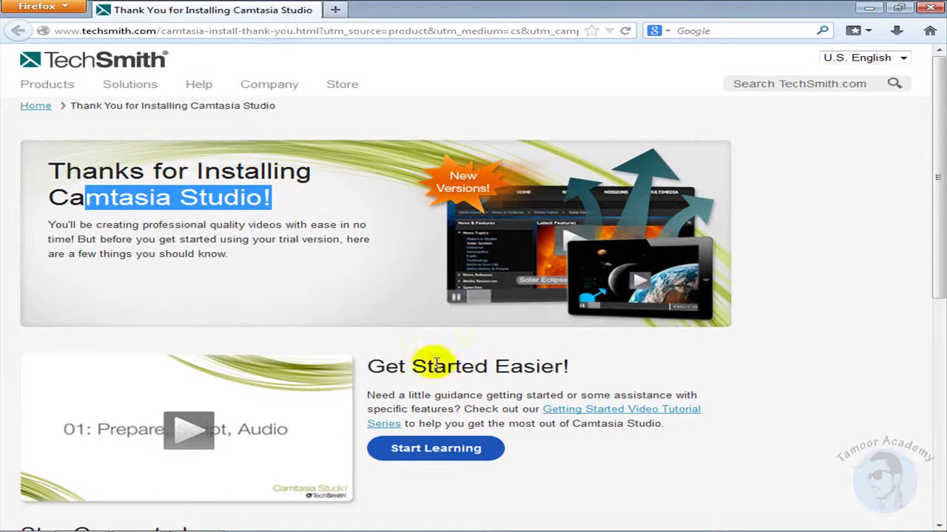
left_click(859, 313)
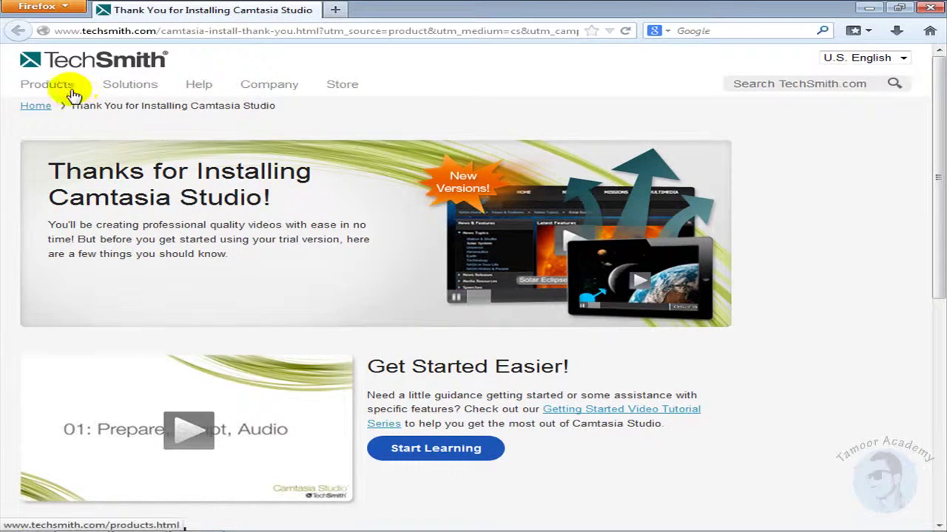
mouse_move(47, 84)
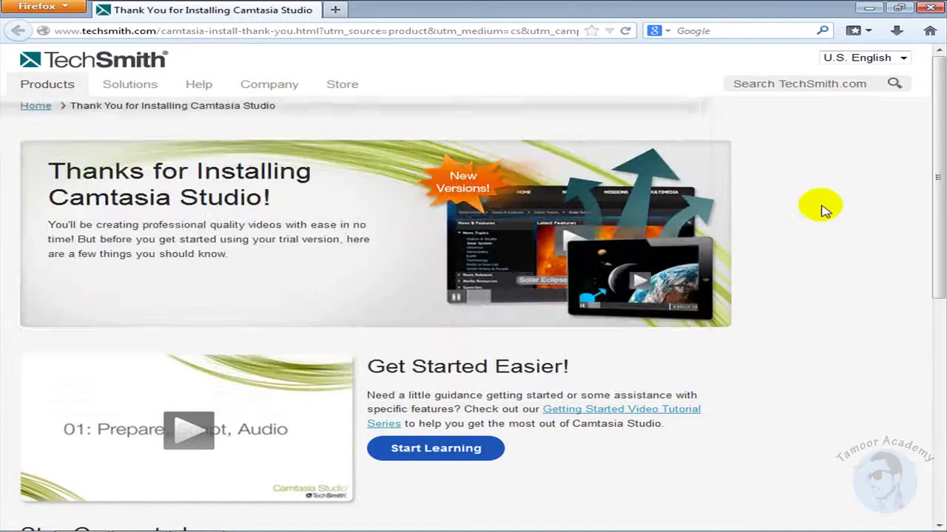
left_click(869, 7)
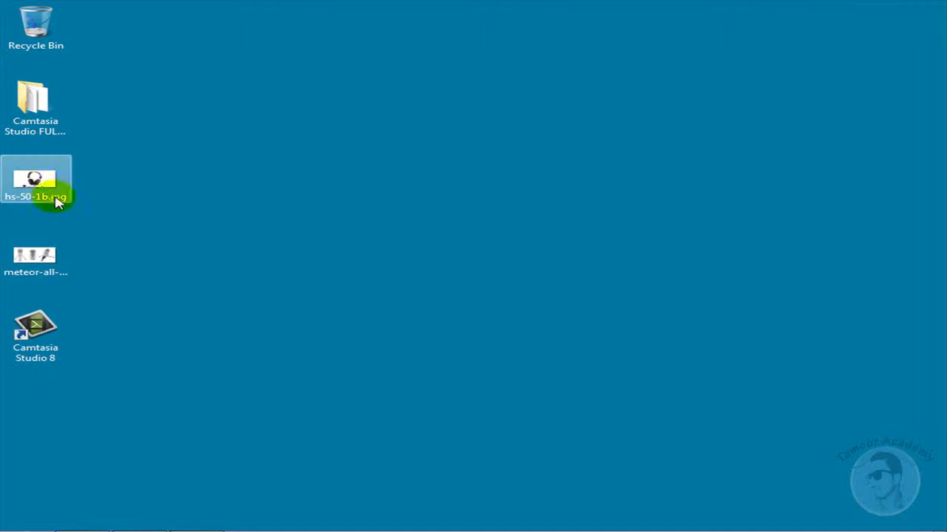
- Preview the headset picture hs-50-1b.jpg from the desktop
right_click(43, 191)
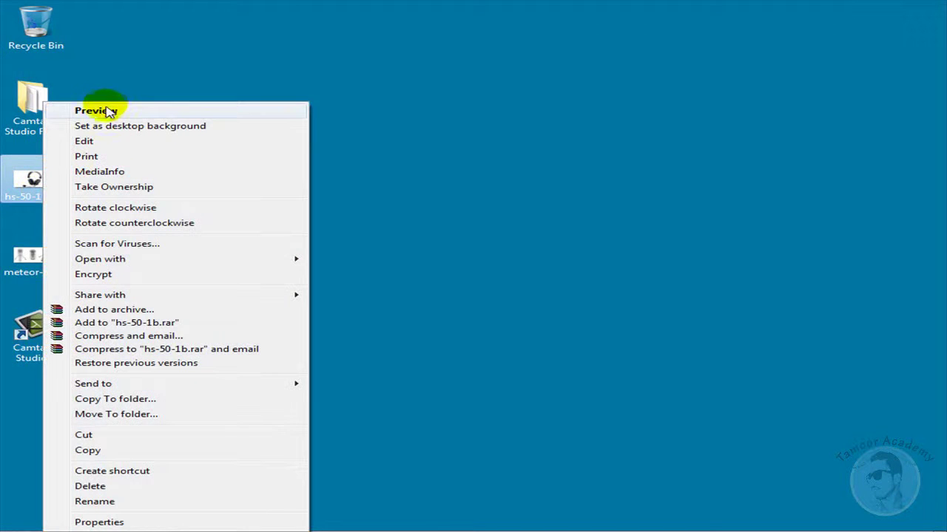
left_click(105, 109)
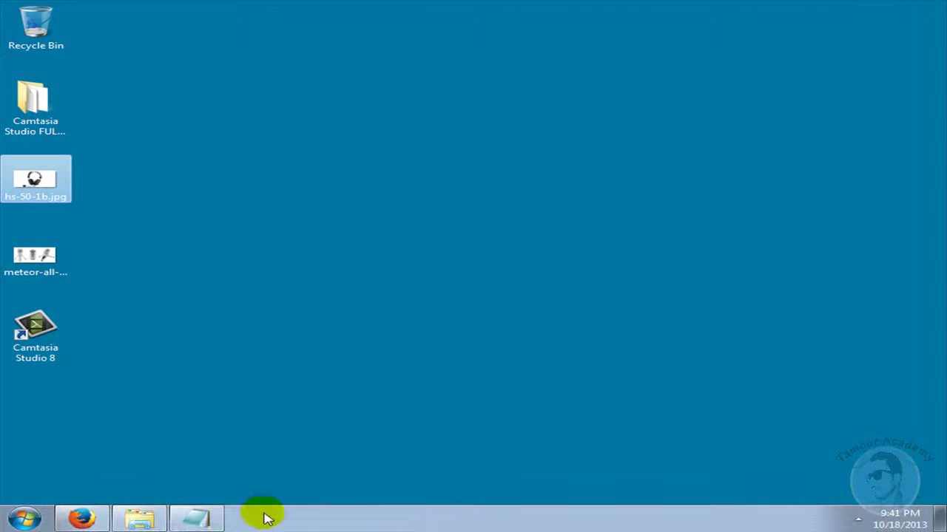
right_click(295, 199)
left_click(319, 235)
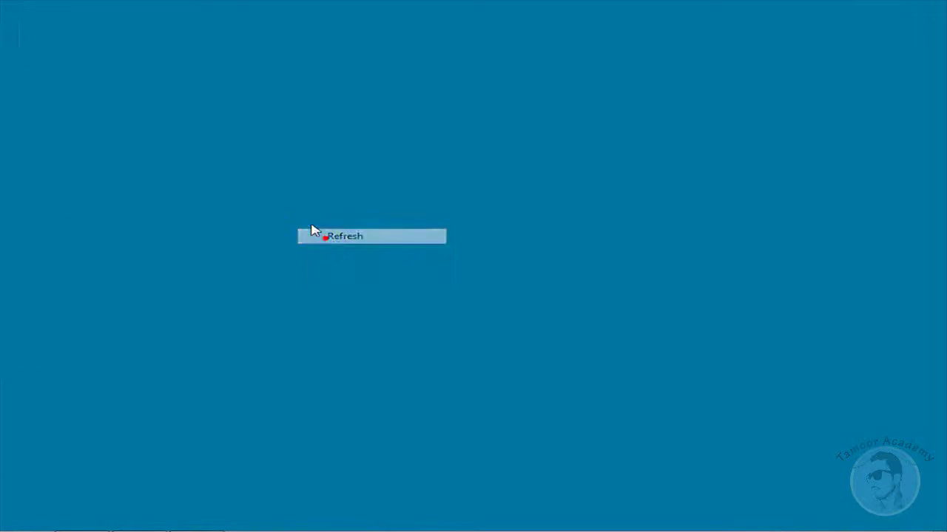
right_click(307, 221)
left_click(334, 263)
double_click(169, 264)
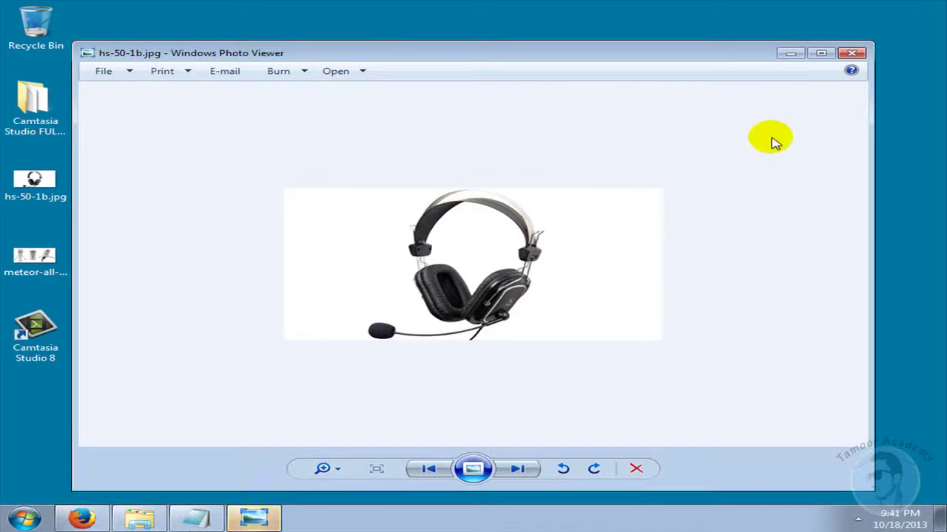
- Enlarge the headset picture in the photo viewer to examine the microphone and earpieces
left_click(323, 469)
left_click_drag(332, 469, 332, 443)
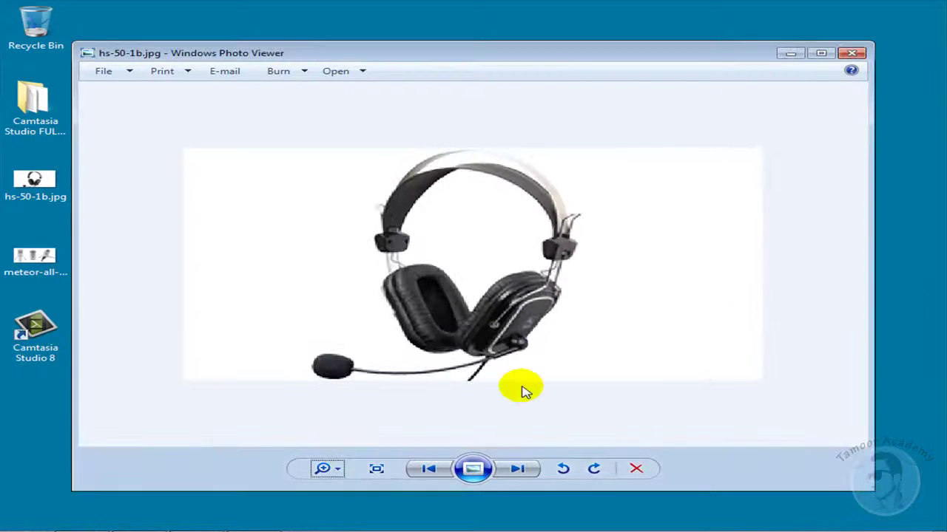
- View the headset picture hs-50-1b.jpg at full screen, restore its window and move it clear of the desktop icons
left_click(816, 55)
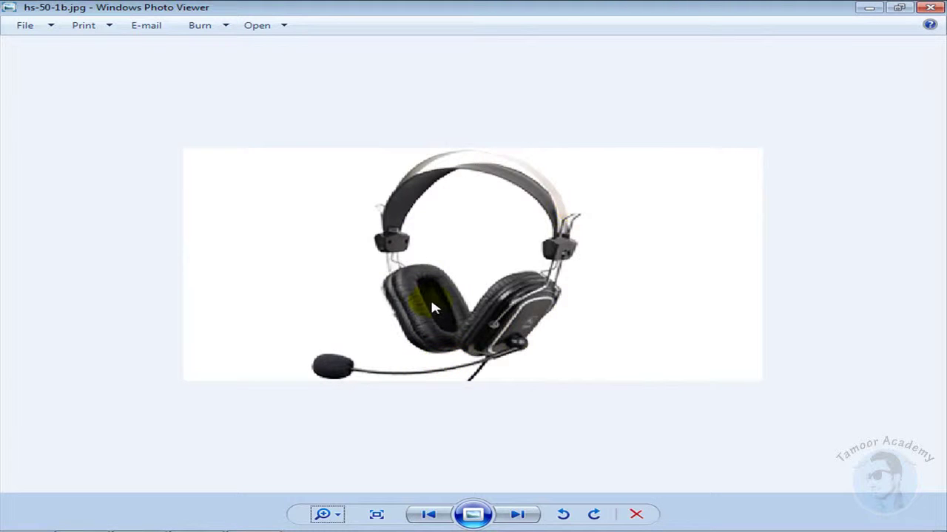
left_click(907, 7)
left_click_drag(259, 53, 384, 43)
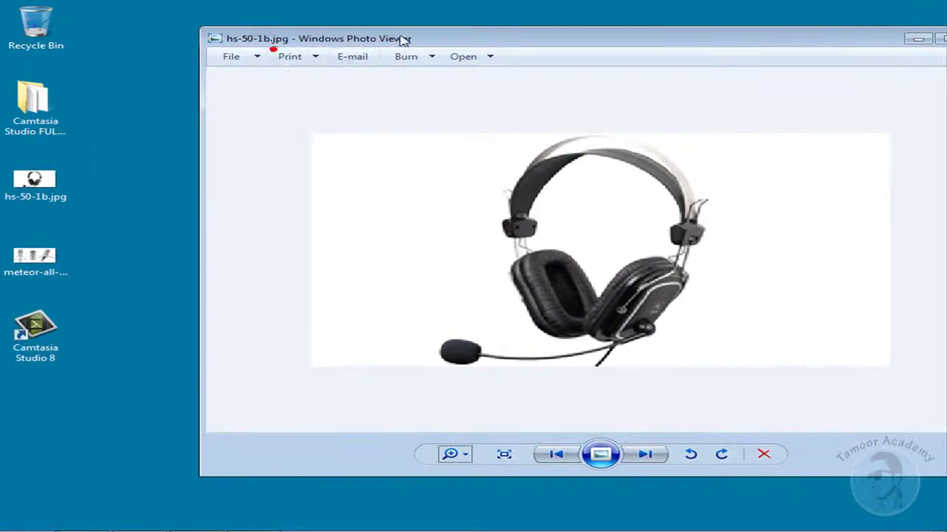
- Preview the meteor microphone picture from the desktop and arrange its window beside the headset picture
left_click(34, 255)
right_click(35, 255)
left_click(88, 110)
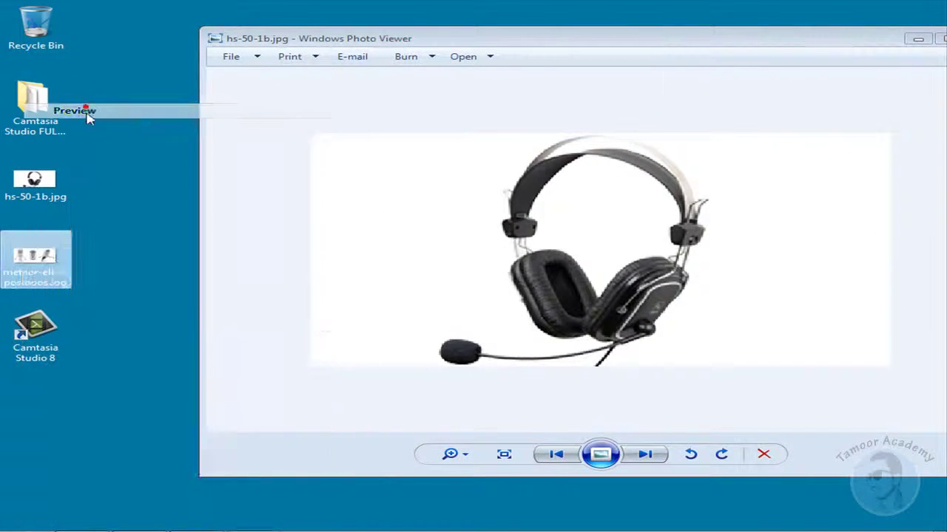
left_click_drag(653, 55, 554, 34)
left_click_drag(844, 35, 908, 18)
left_click_drag(587, 17, 681, 29)
left_click_drag(285, 27, 108, 29)
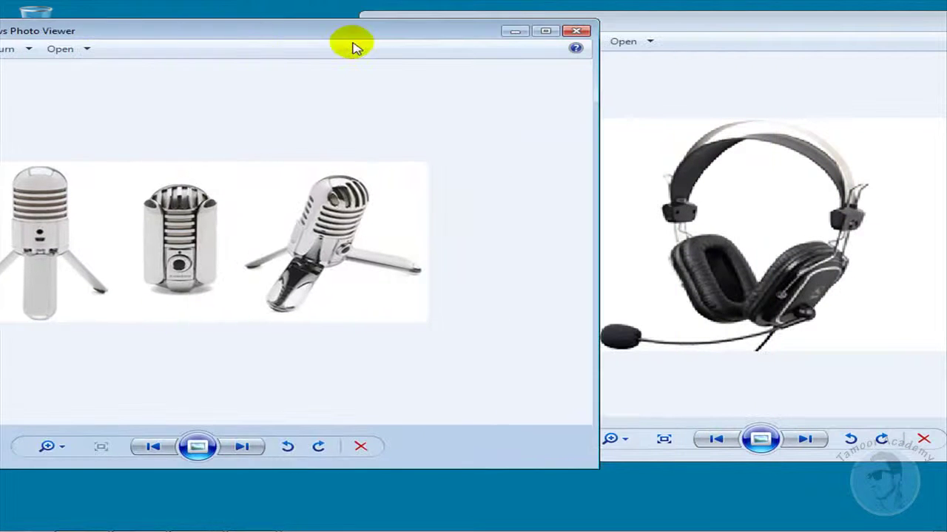
- Compare the headset and microphone pictures by alternately bringing each viewer window forward and repositioning it
left_click(643, 26)
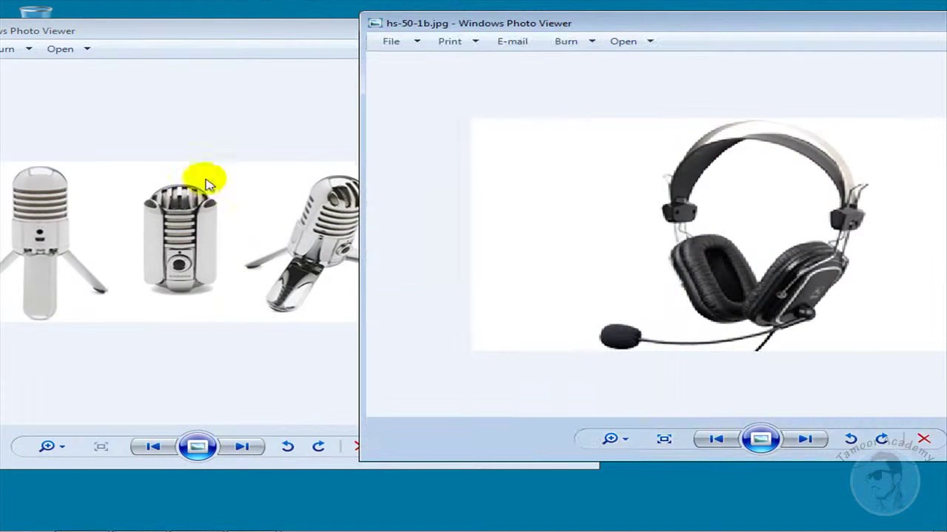
left_click(251, 32)
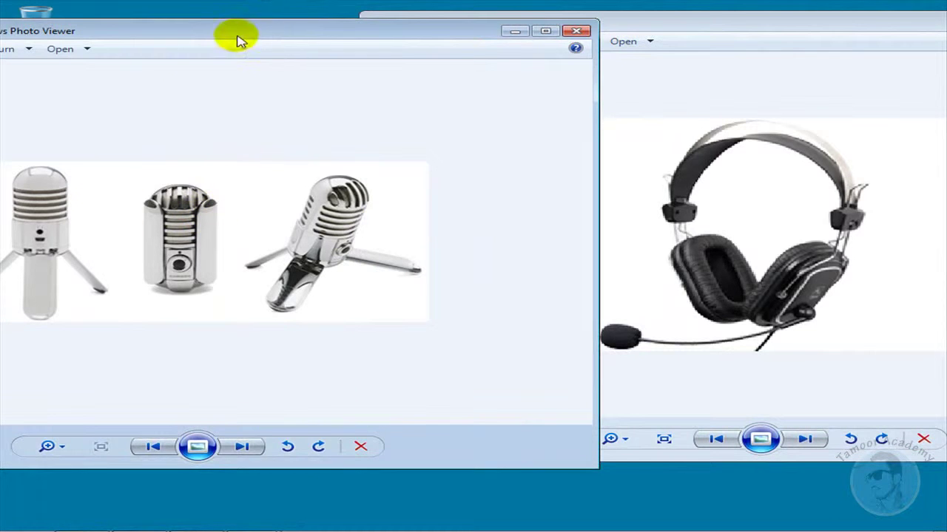
left_click_drag(238, 36, 309, 28)
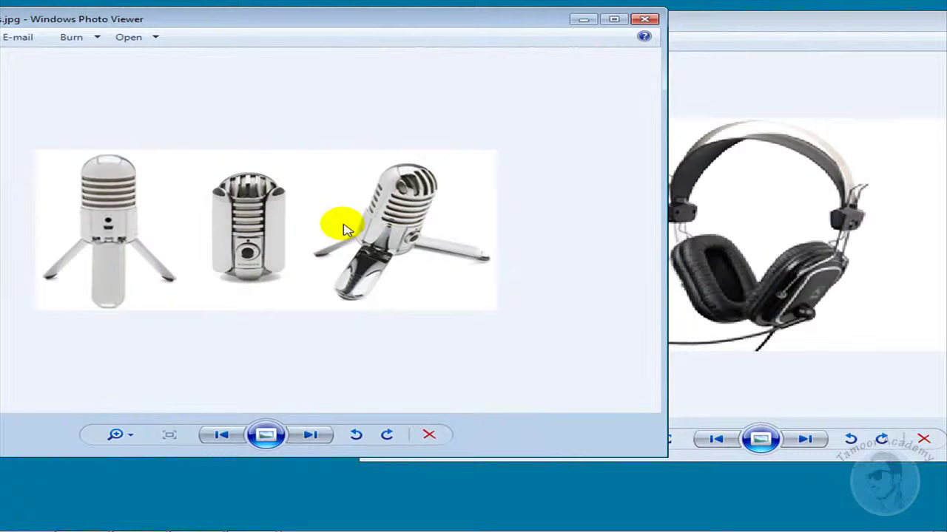
double_click(717, 31)
left_click_drag(648, 33, 556, 25)
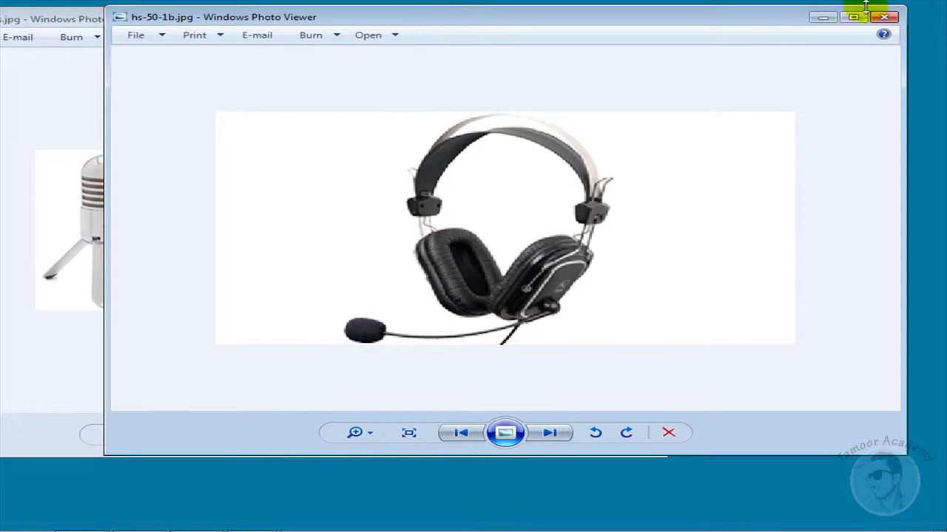
left_click_drag(750, 21, 814, 29)
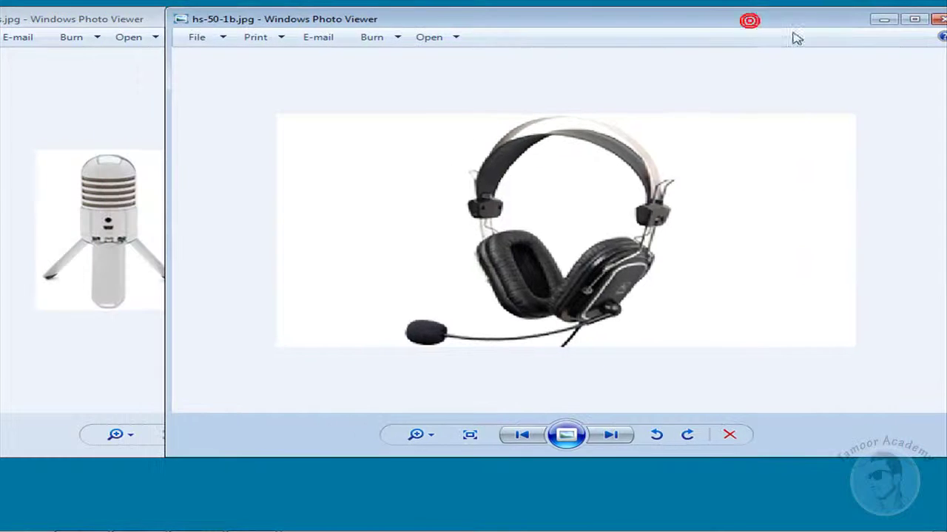
- Close the microphone picture and the headset picture to clear the desktop
left_click(148, 46)
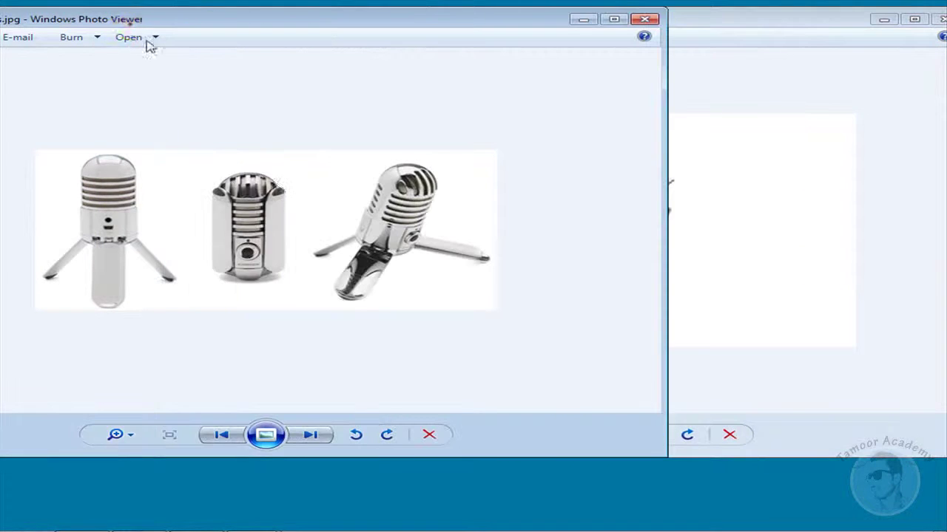
left_click(644, 19)
left_click_drag(833, 21, 744, 27)
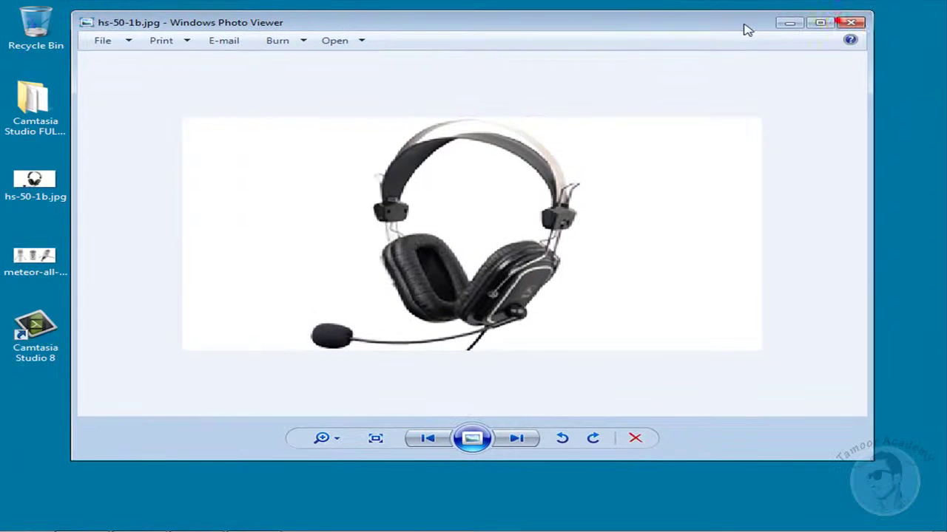
left_click(850, 25)
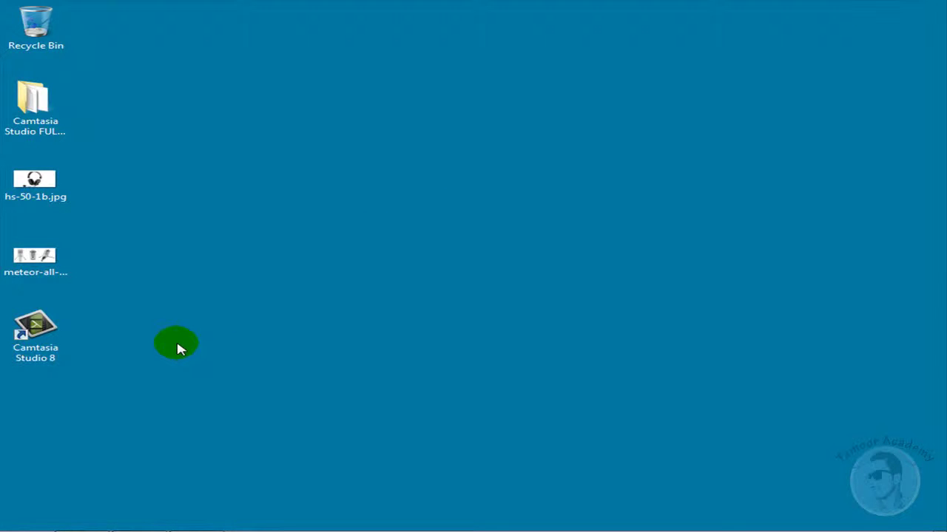
- Launch Camtasia Studio 8 from the desktop and dismiss its startup notices to reach the getting-started project
double_click(54, 334)
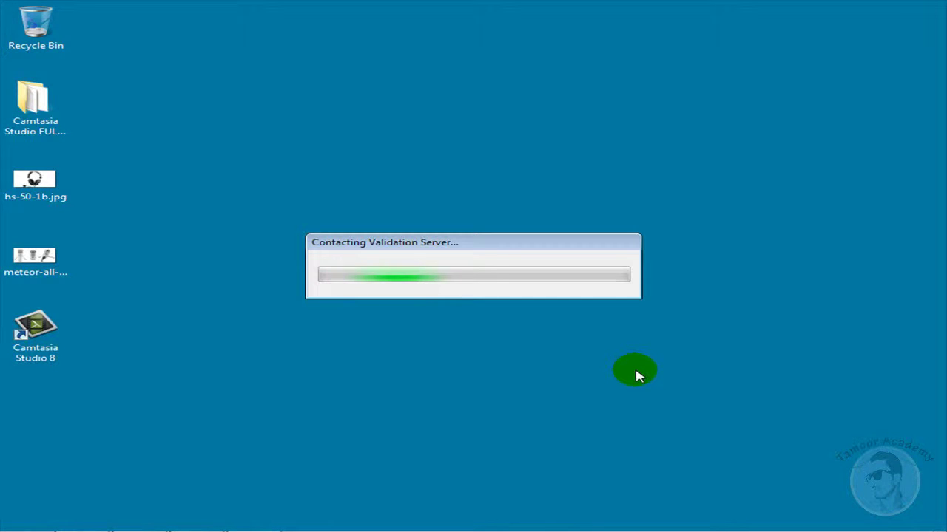
left_click(416, 289)
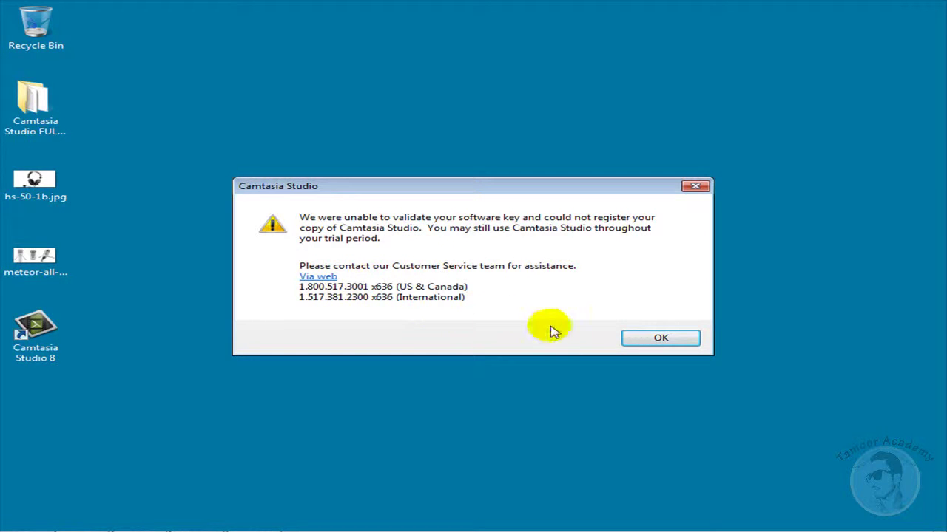
left_click(659, 341)
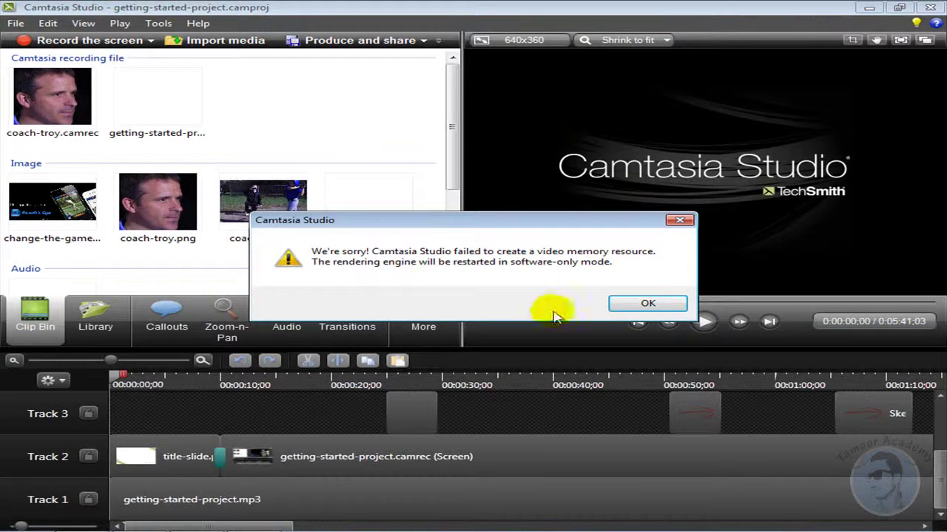
left_click(648, 303)
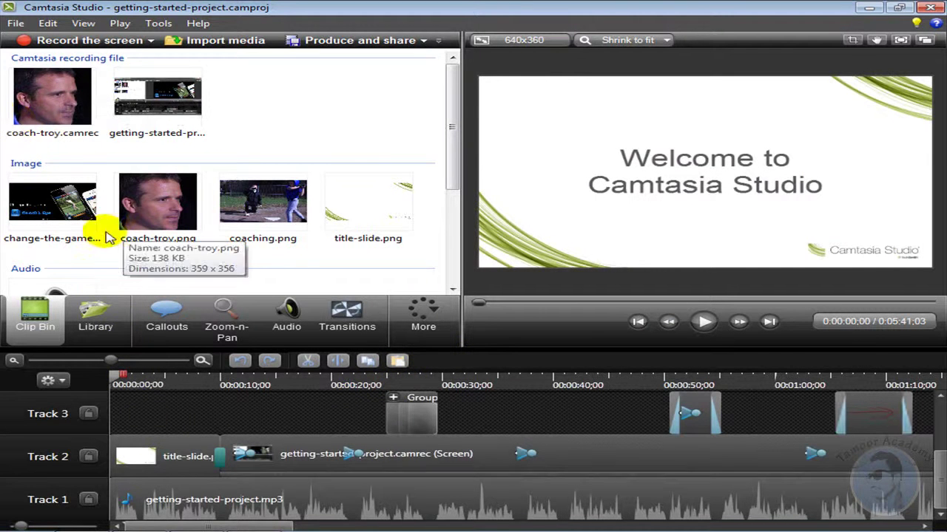
left_click(144, 462)
left_click_drag(145, 462, 491, 467)
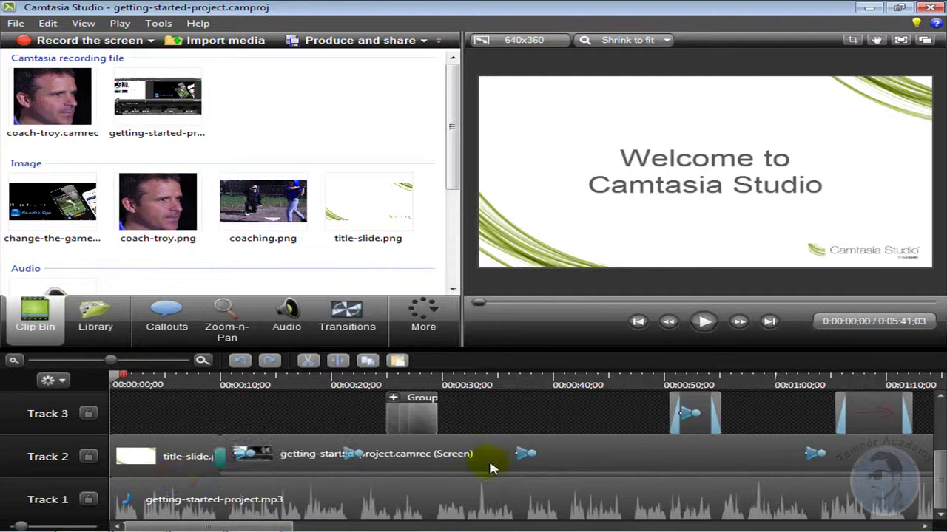